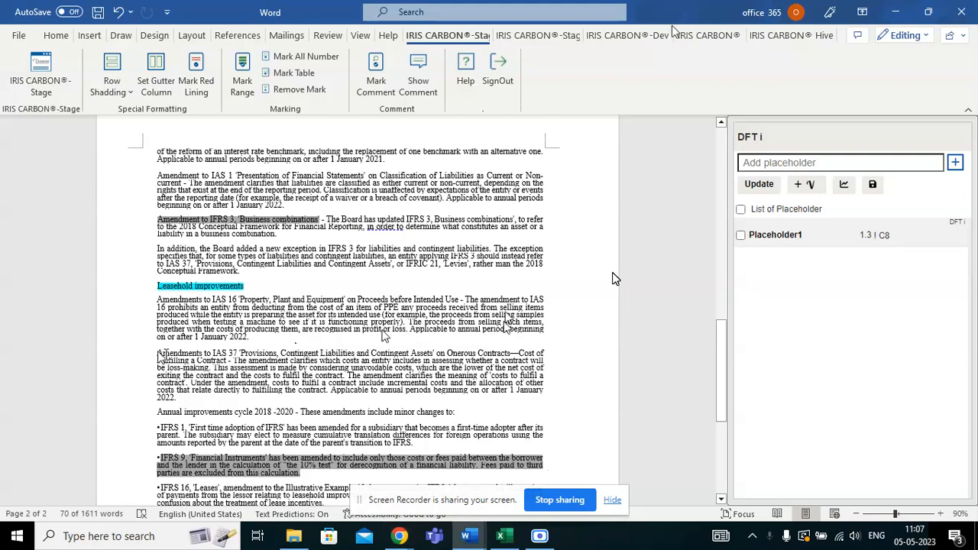
Add a public comment "Amendment 1 comment raised" to the first two lines of the IAS 37 amendment paragraph
drag(157, 354, 545, 362)
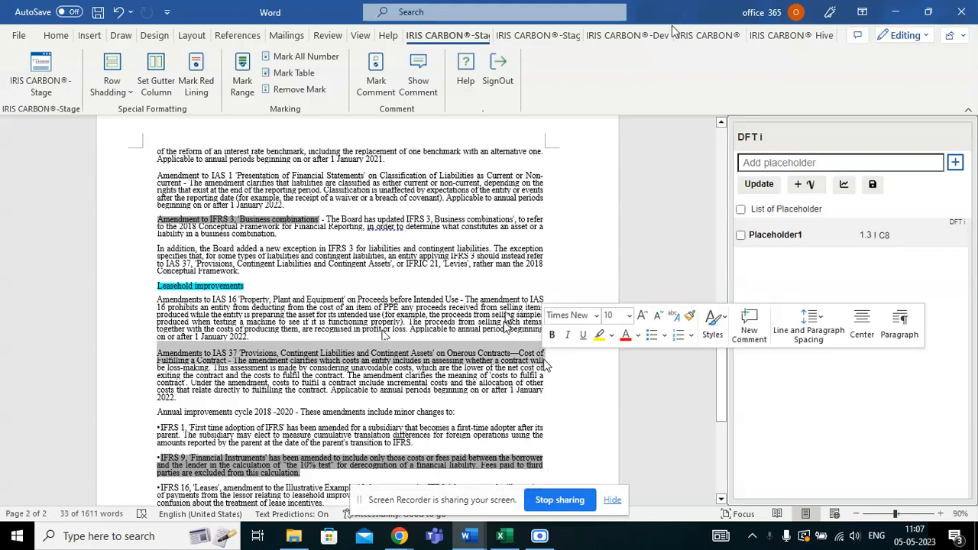
click(375, 90)
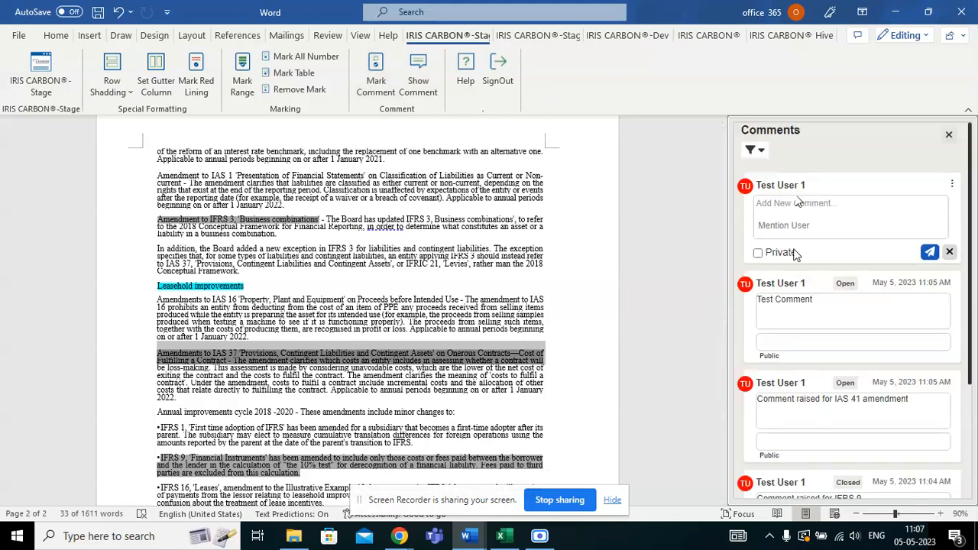
click(804, 205)
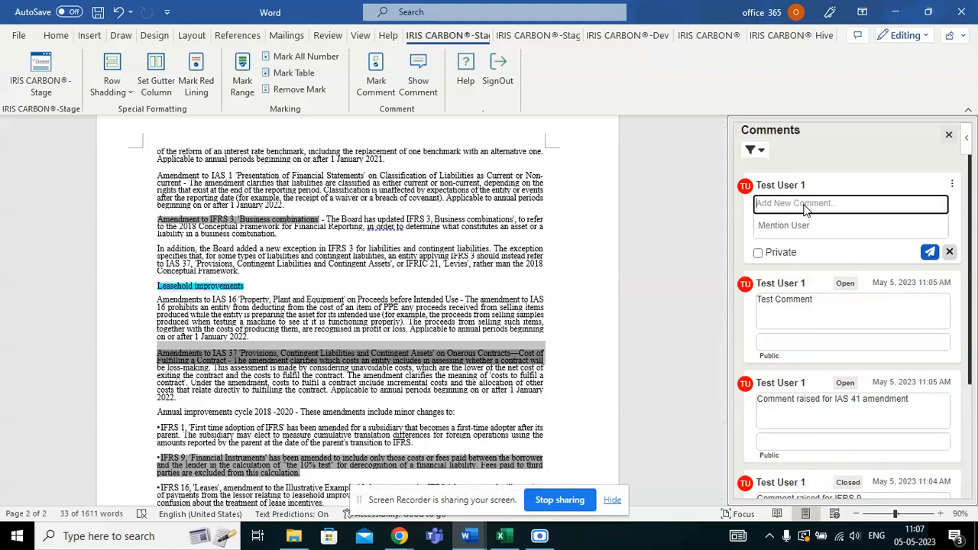
text(Amednment 1 comment raised)
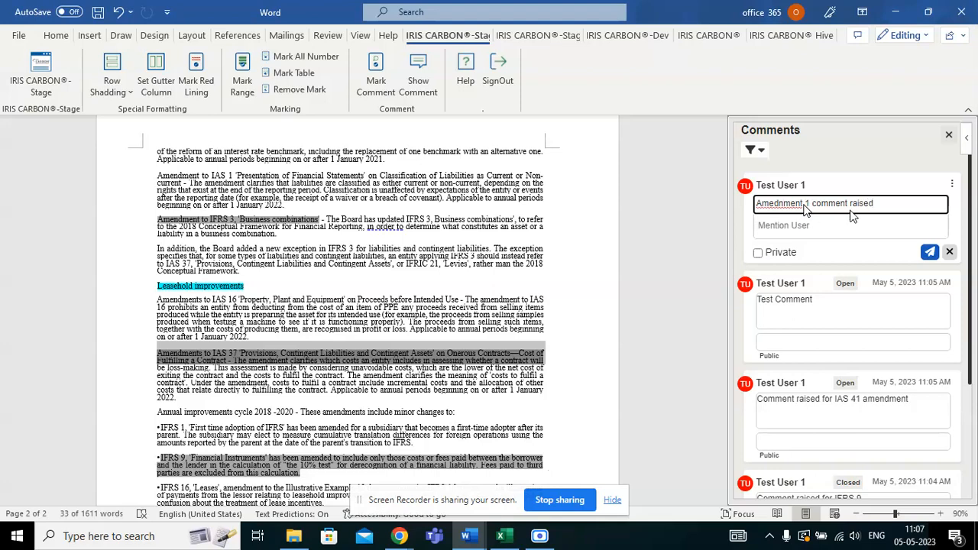
click(773, 205)
text(n)
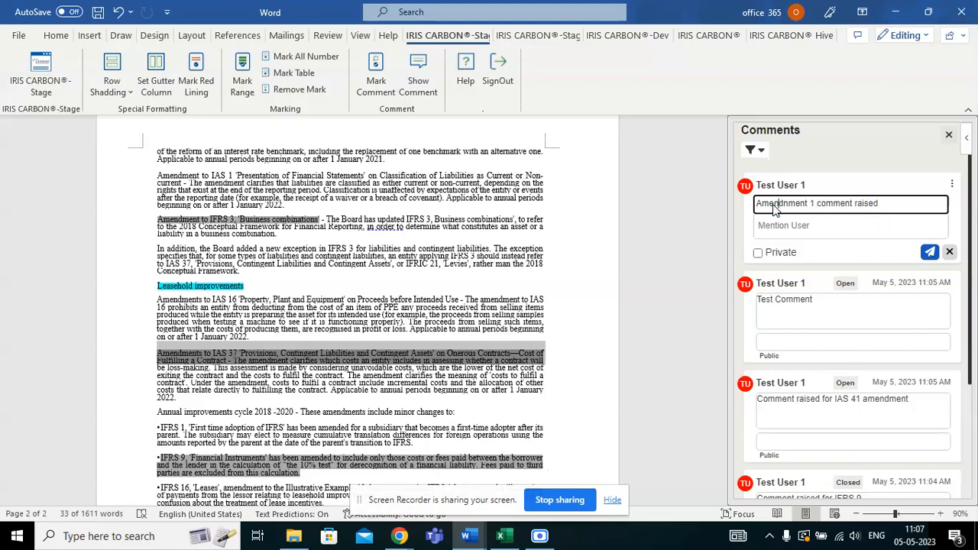
drag(784, 204, 789, 204)
key(BackSpace)
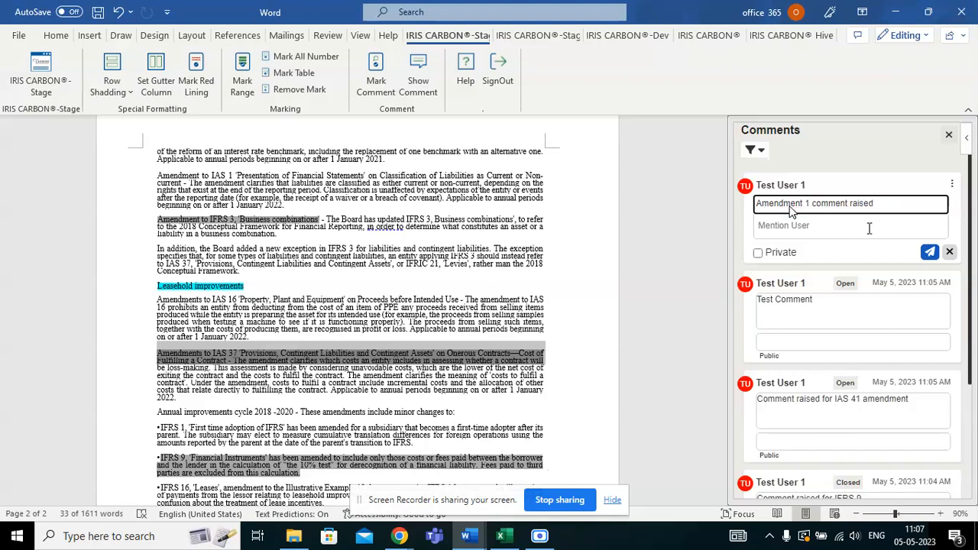
click(929, 252)
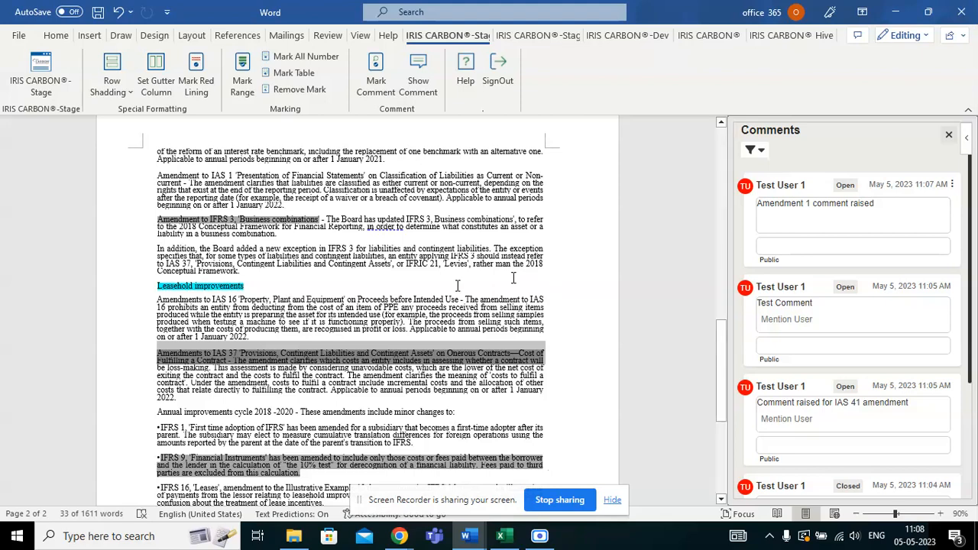
Add a private comment "Comment is raised for line 14" mentioning Test User 2 to the text from 'Levies' through "Conceptual Framework."
drag(443, 265, 488, 277)
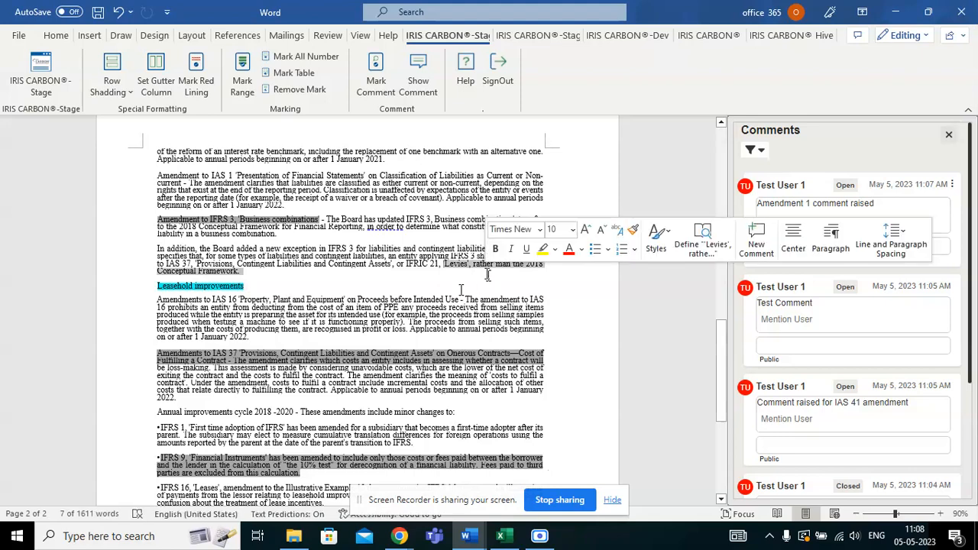
click(373, 90)
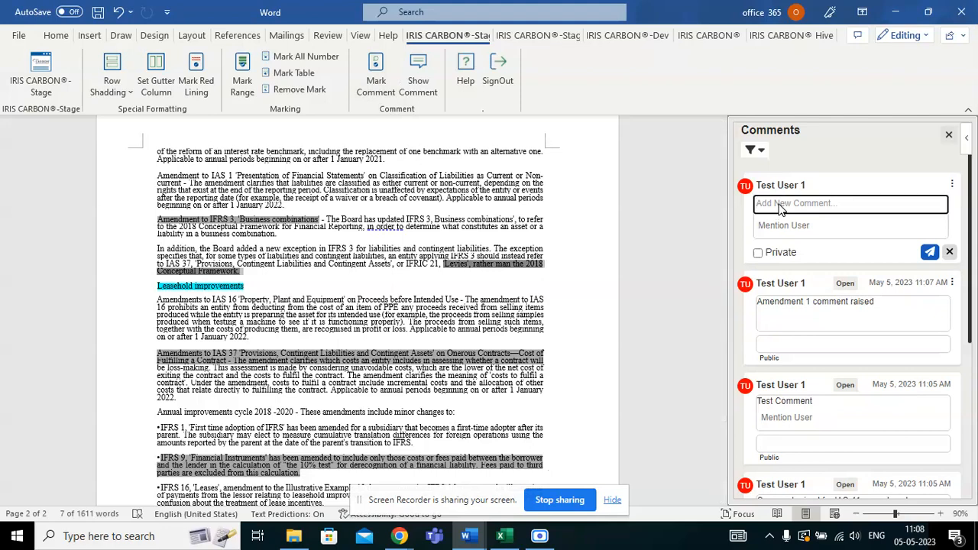
text(Comment is raised for line 14)
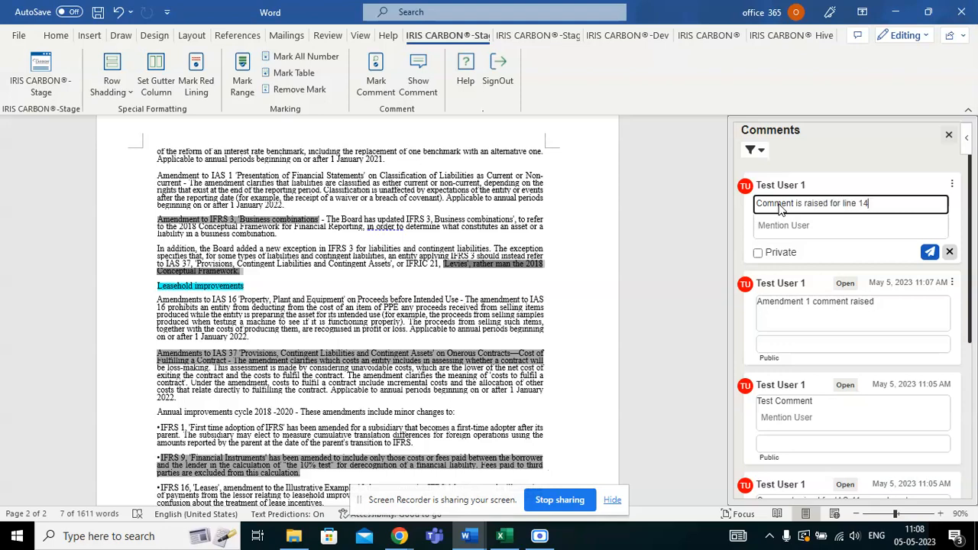
click(790, 227)
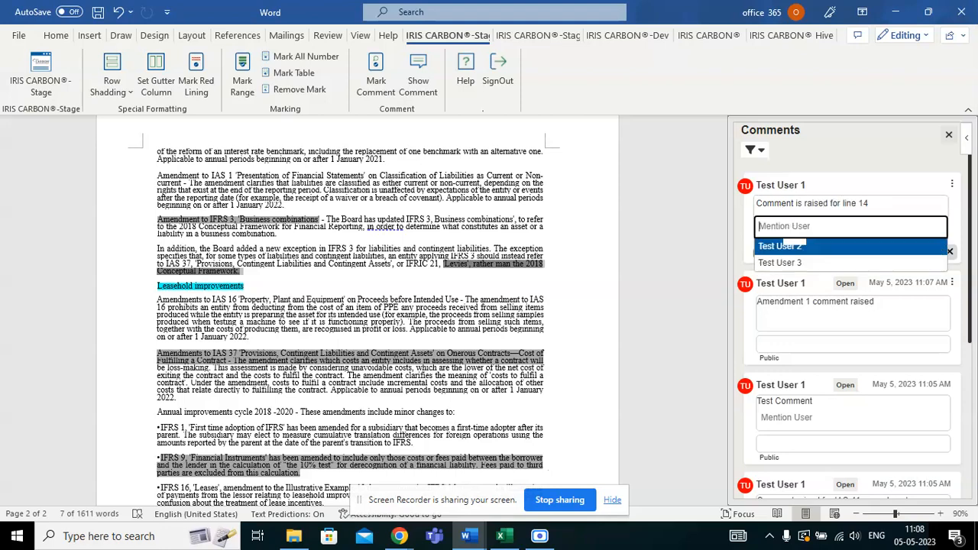
click(807, 248)
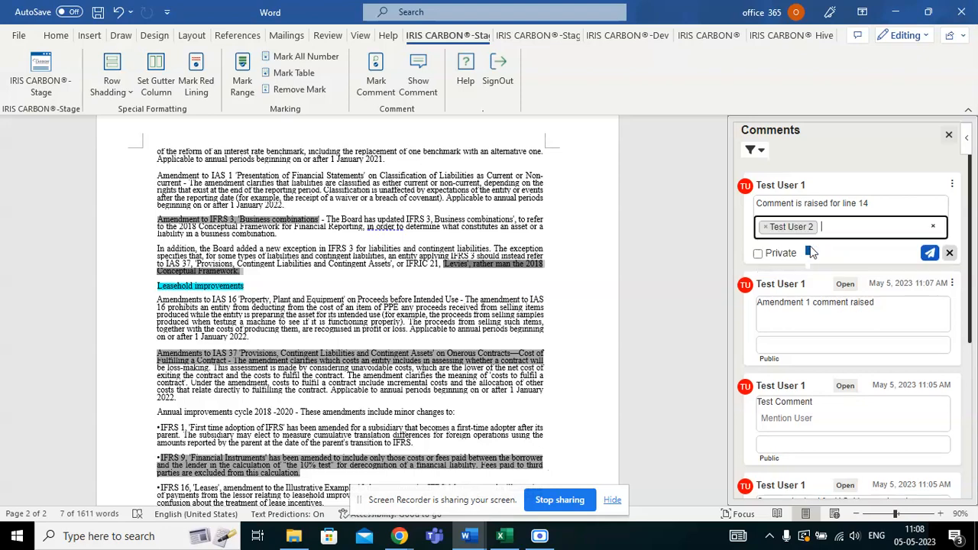
click(758, 256)
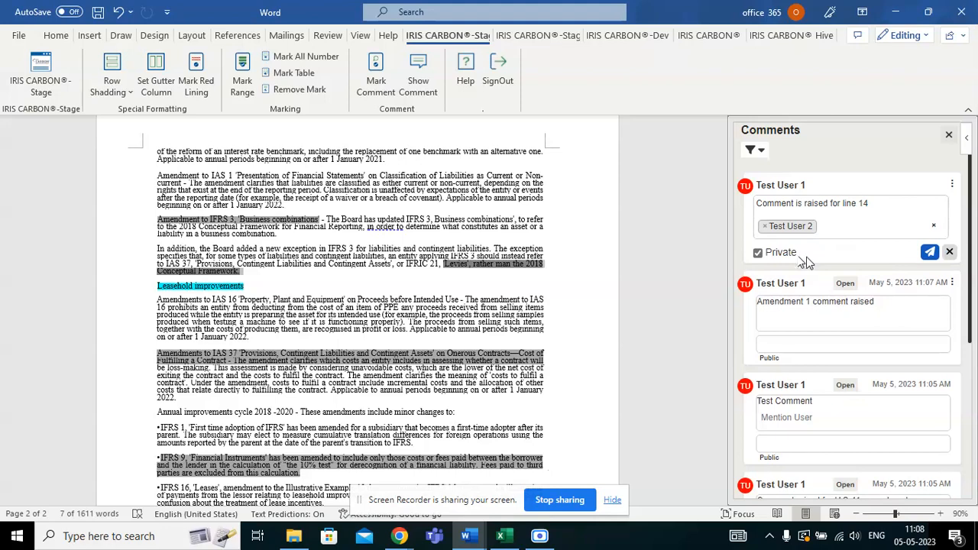
click(929, 254)
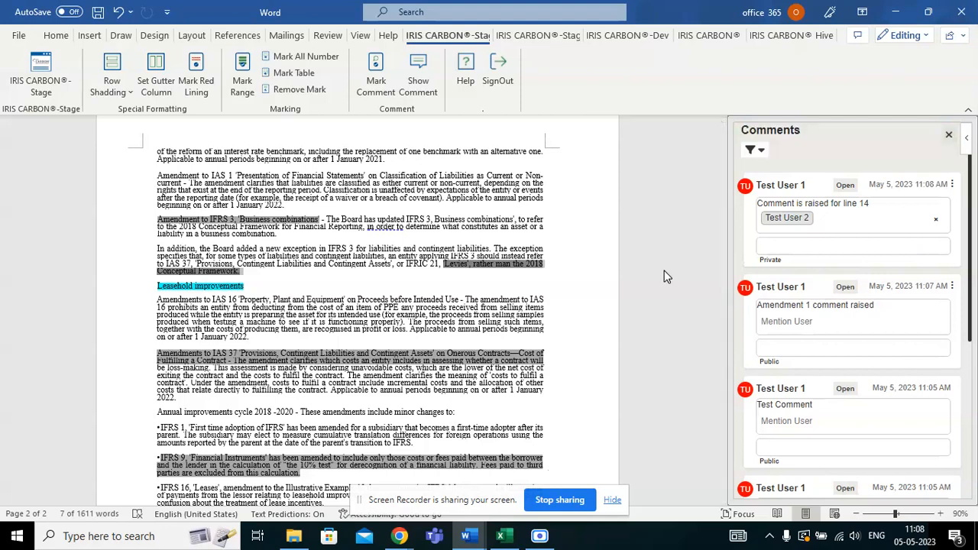
Close and redisplay the comments list, review it, and go to the document text linked to the line 14 comment
click(948, 134)
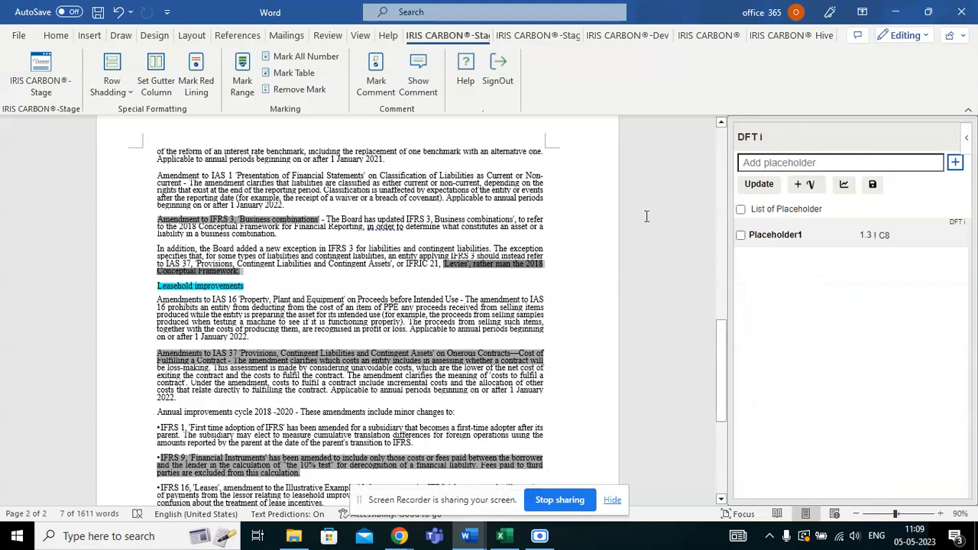
click(419, 89)
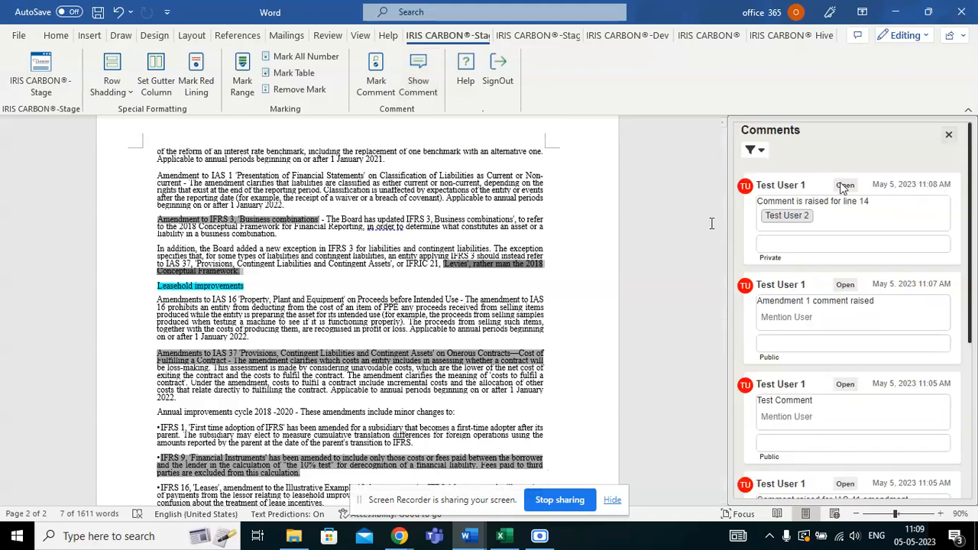
scroll(846, 334, down, 3)
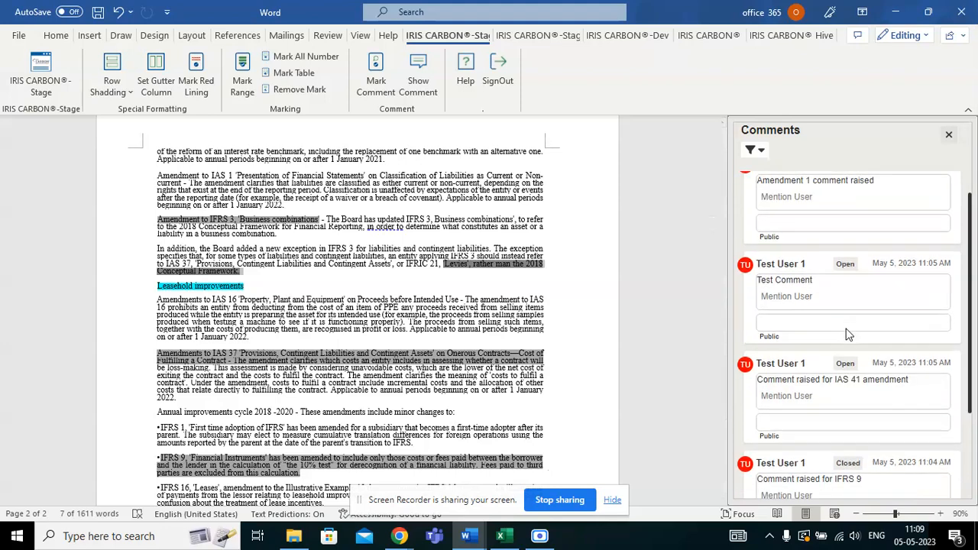
scroll(852, 364, up, 3)
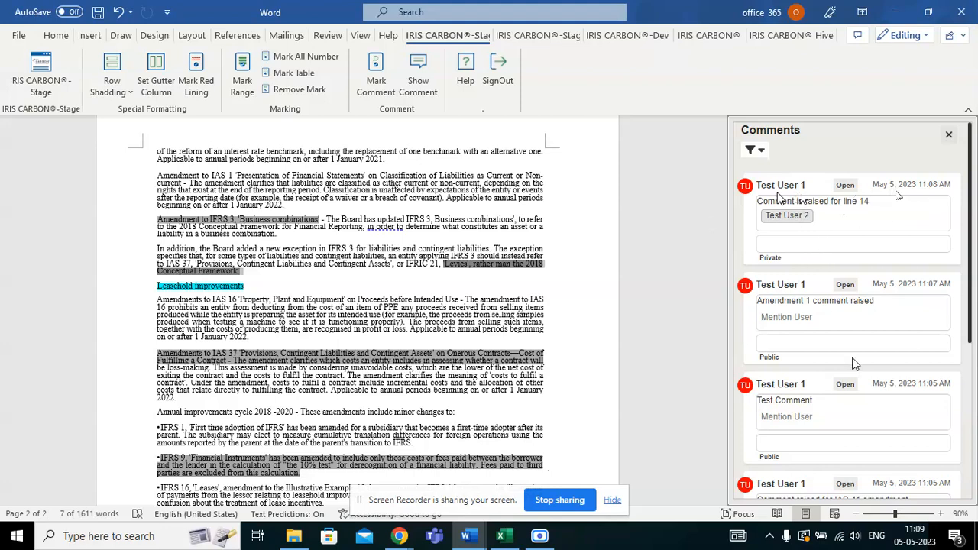
click(846, 220)
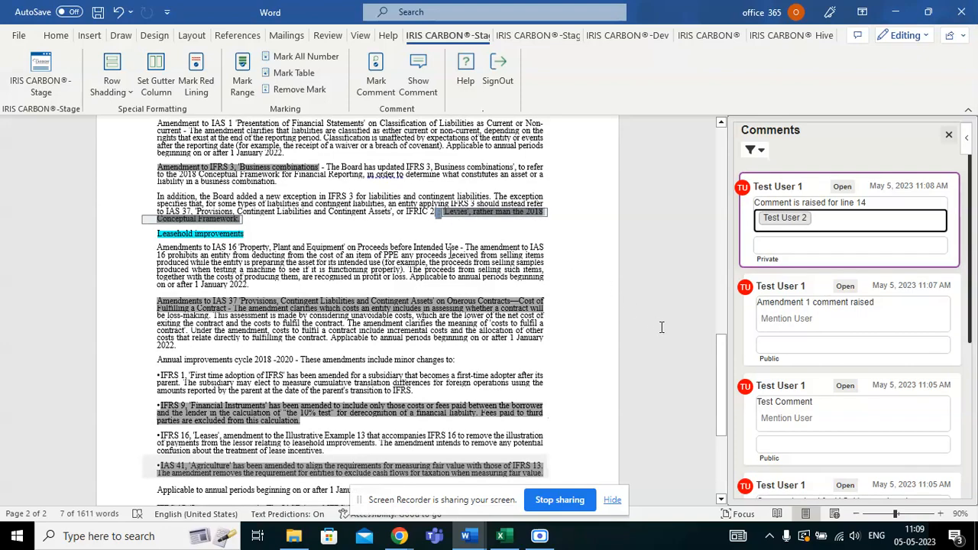
Filter the comments list to the user Test User 1
click(760, 156)
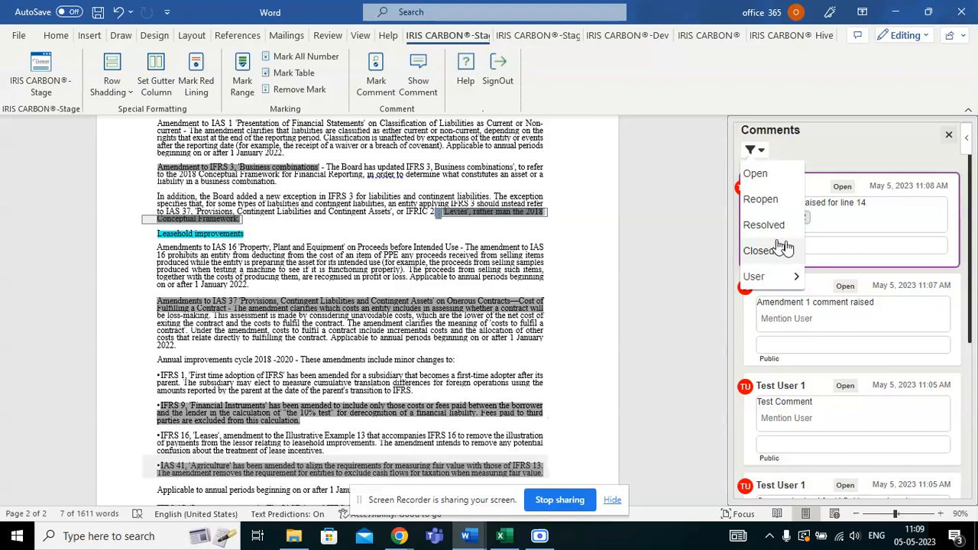
mouse_move(779, 278)
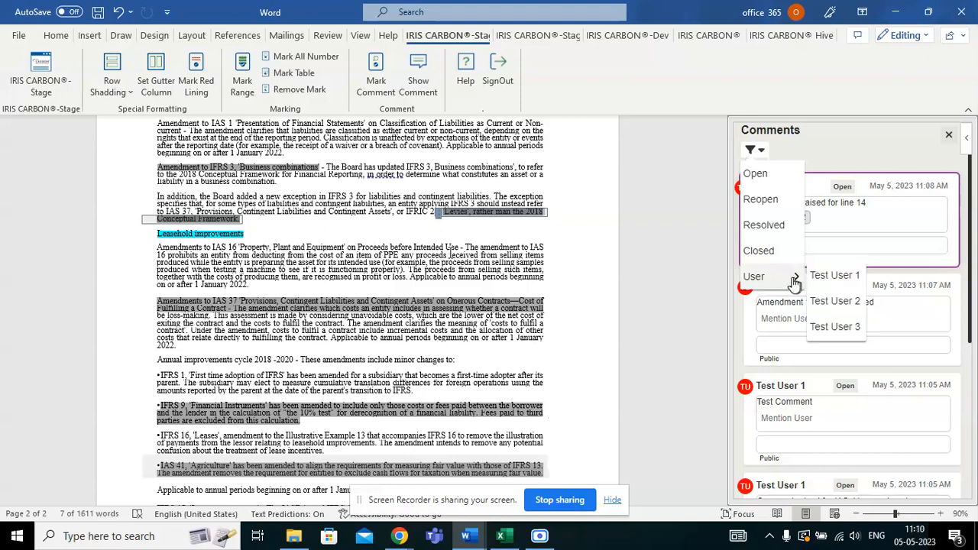
click(834, 275)
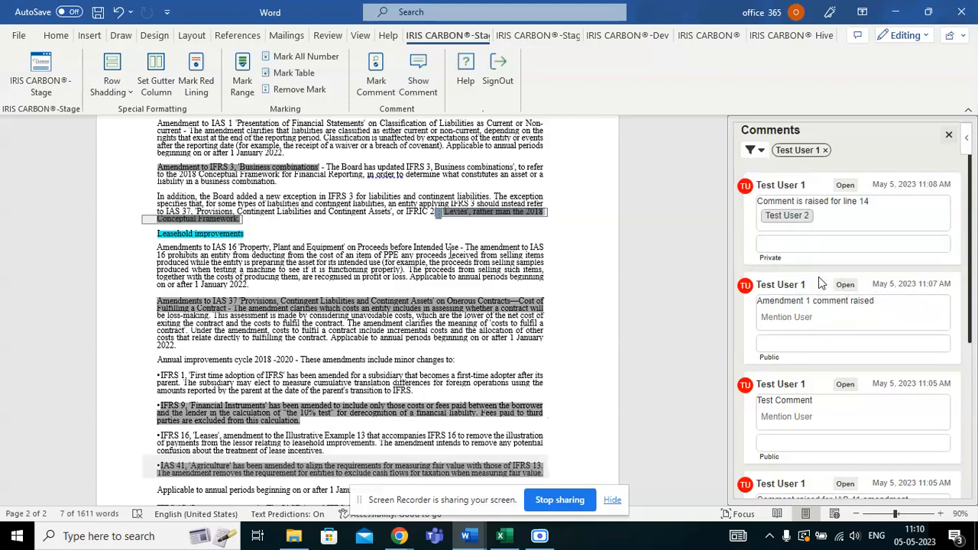
Filter Test User 1's comments by Reopen status and then by Resolved status
click(761, 154)
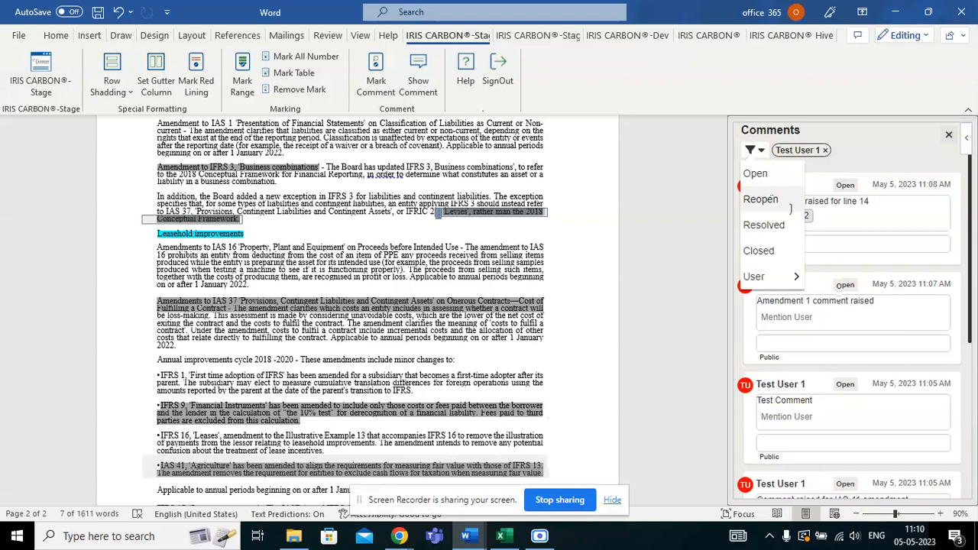
click(790, 205)
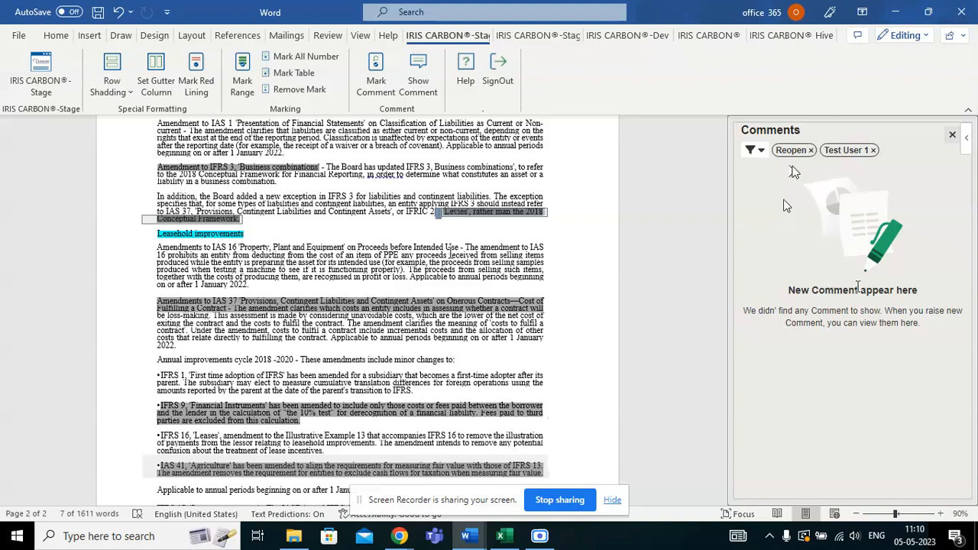
click(759, 151)
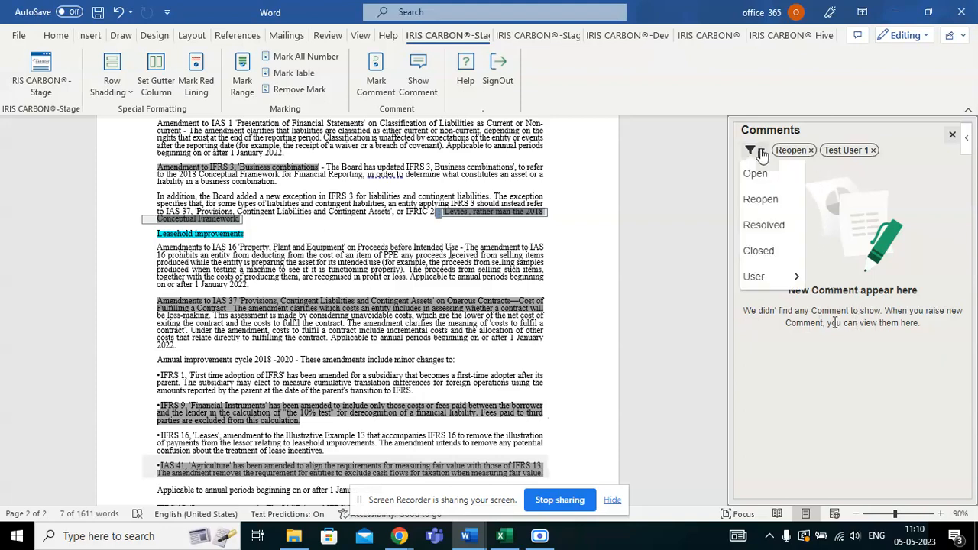
click(777, 226)
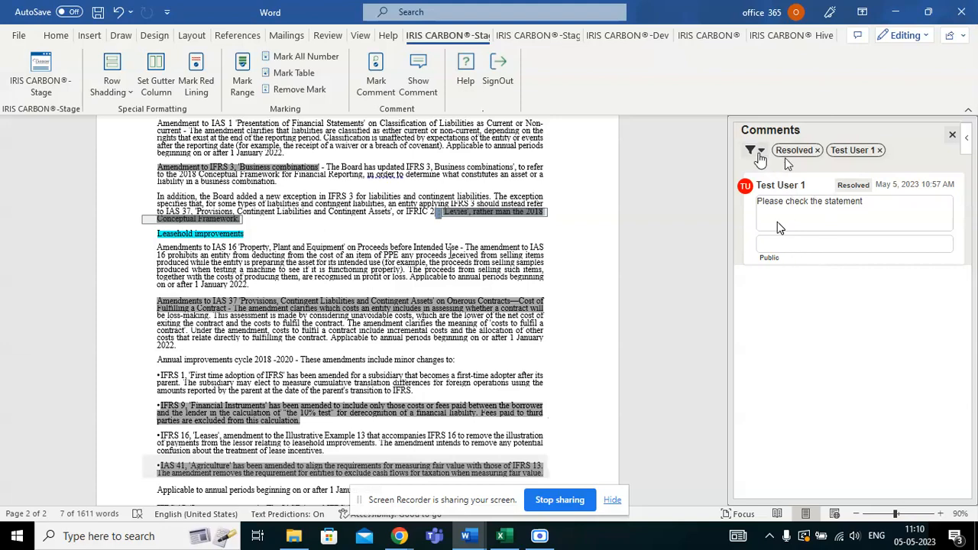
Set the comment status filter to Open
click(752, 150)
click(765, 173)
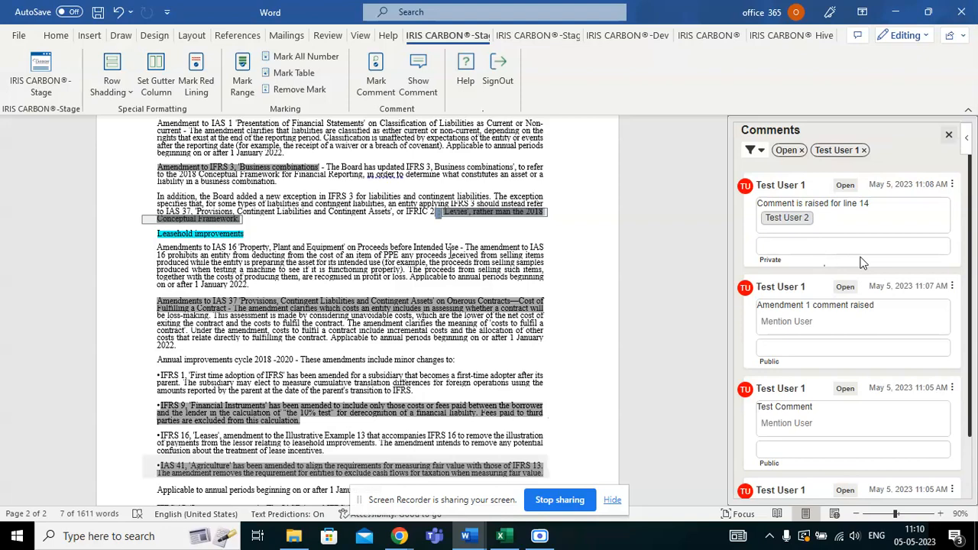
Edit the line 14 comment to read "Comment is raised for line 14 in para 2" and submit it
click(951, 186)
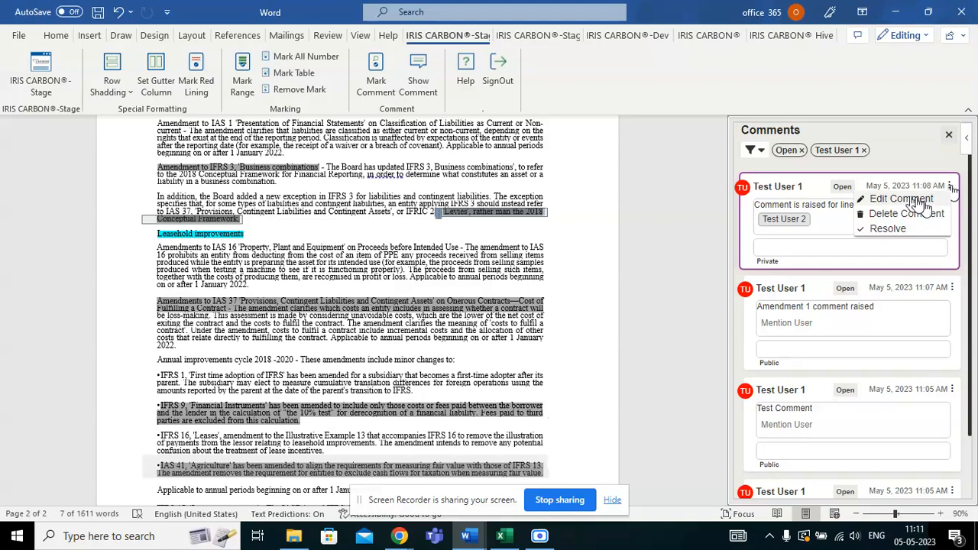
click(920, 200)
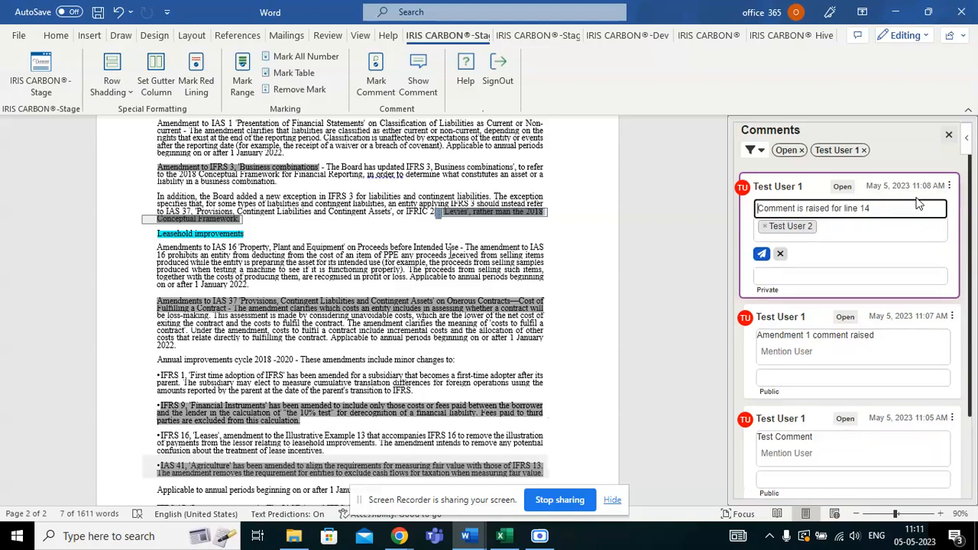
click(875, 212)
text(in para 2)
click(761, 254)
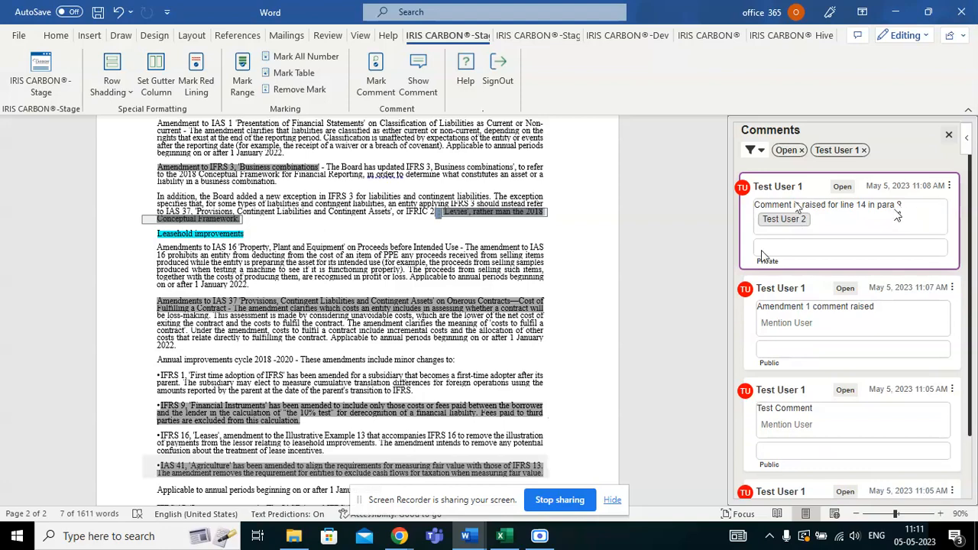
Reply "It's okay" to the "Amendment 1 comment raised" comment and resolve that comment
click(830, 348)
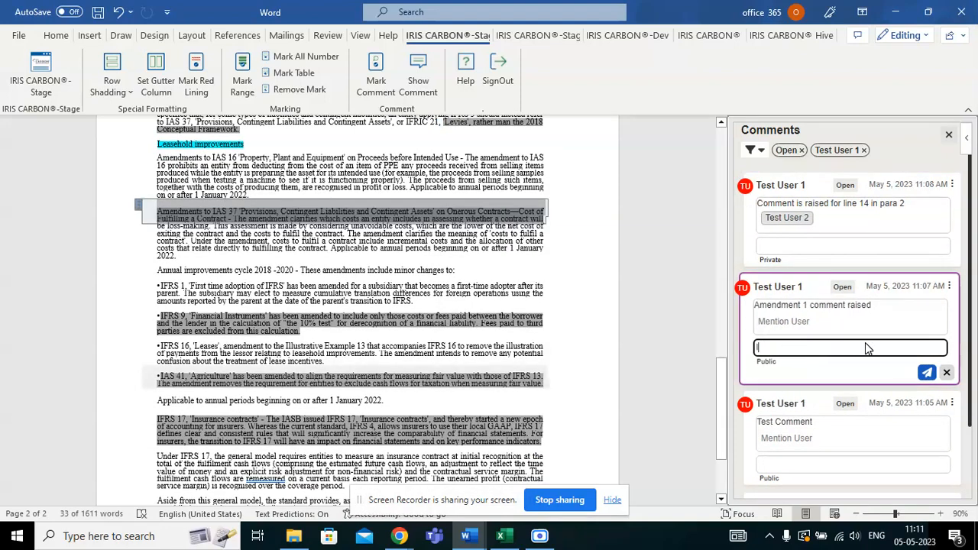
text(It's okay)
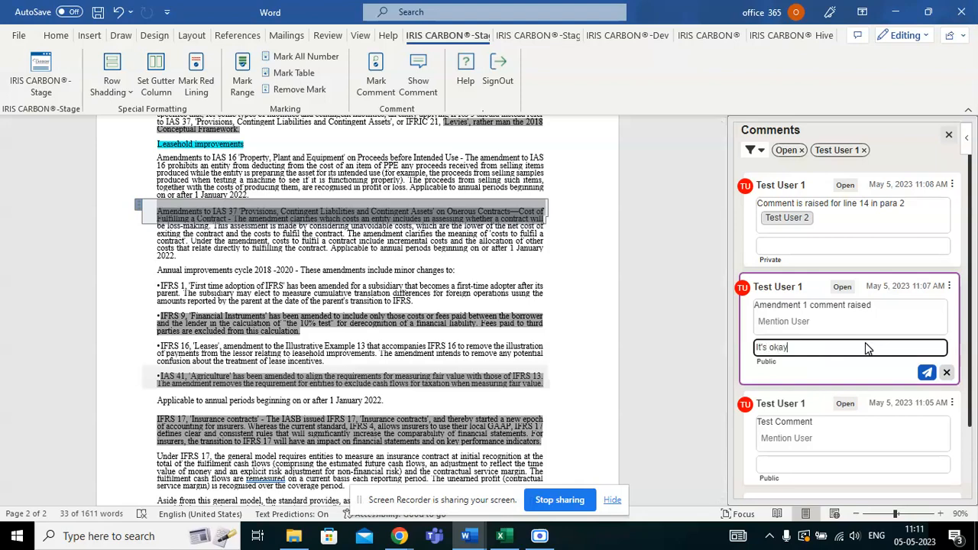
click(926, 372)
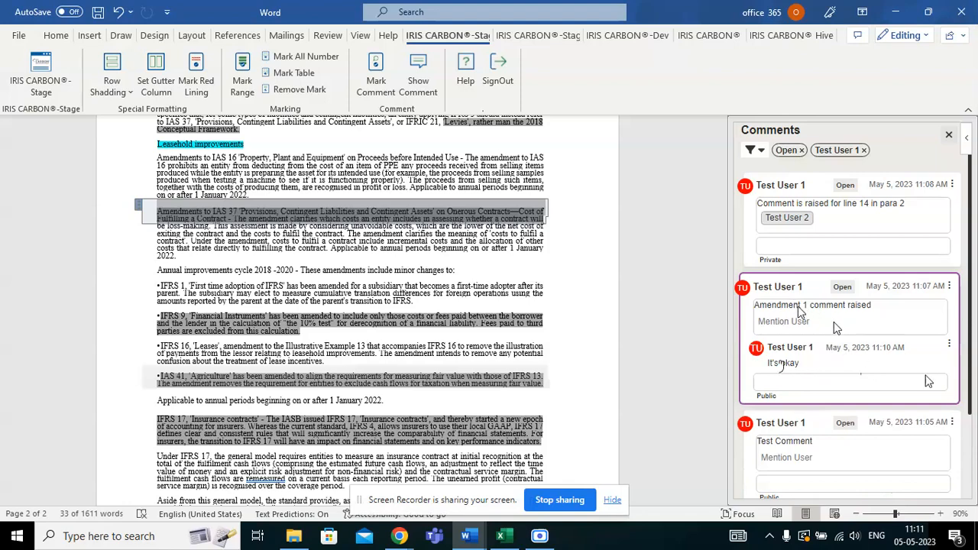
click(948, 287)
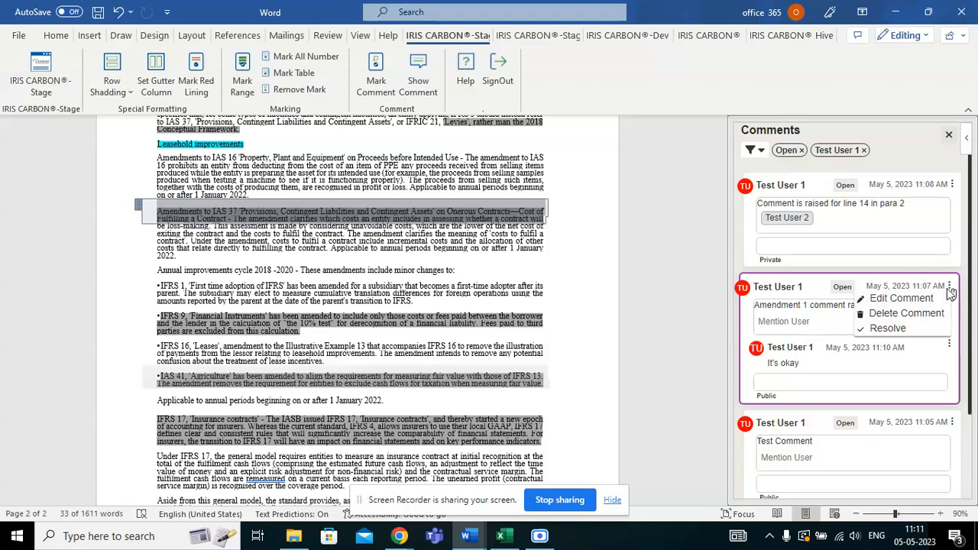
click(925, 329)
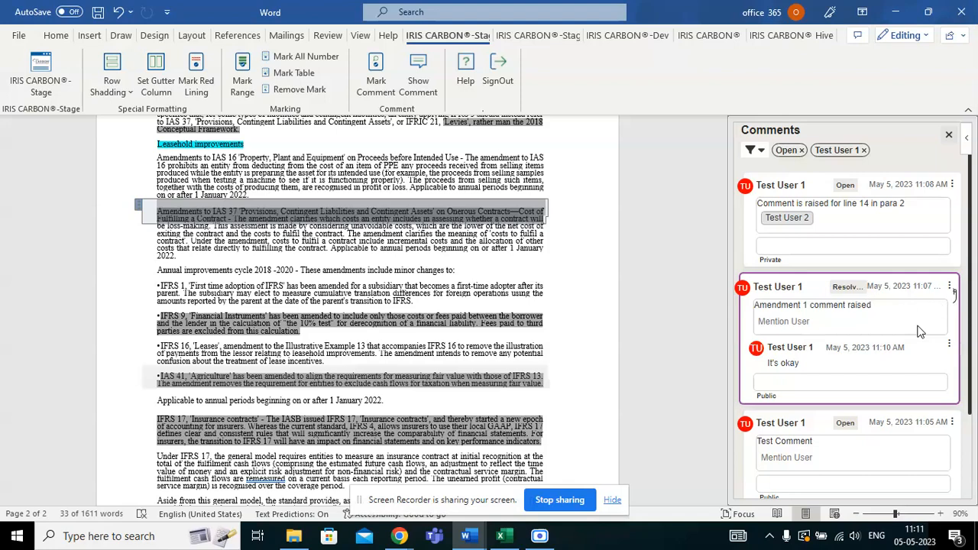
Reopen the resolved "Amendment 1 comment raised" comment
click(948, 288)
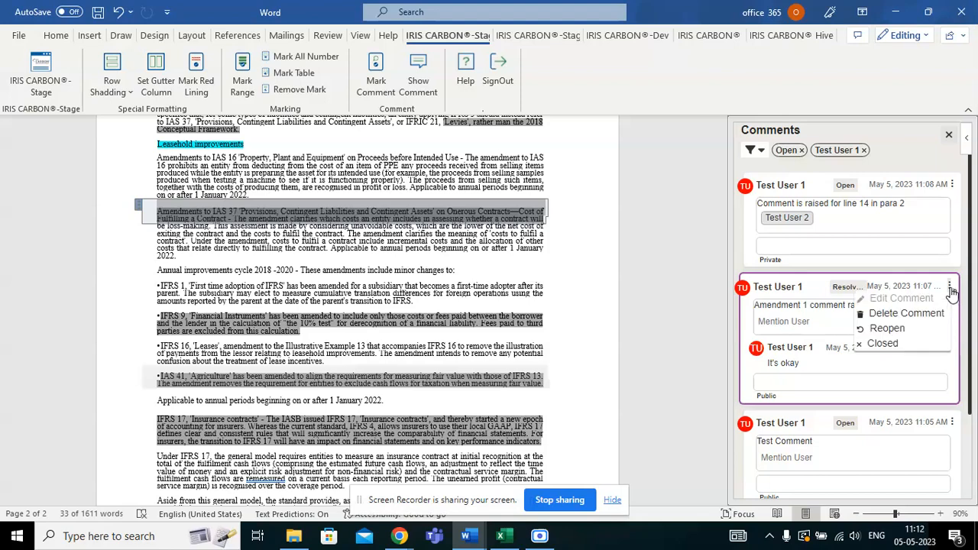
click(886, 329)
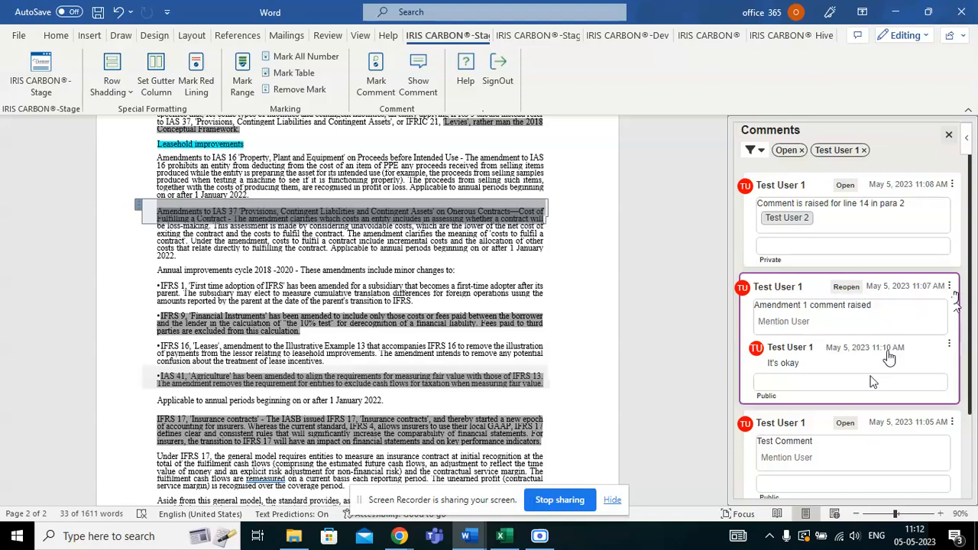
Resolve the "Test Comment" comment on the IFRS 17 paragraph and set its status to Closed
scroll(864, 433, down, 3)
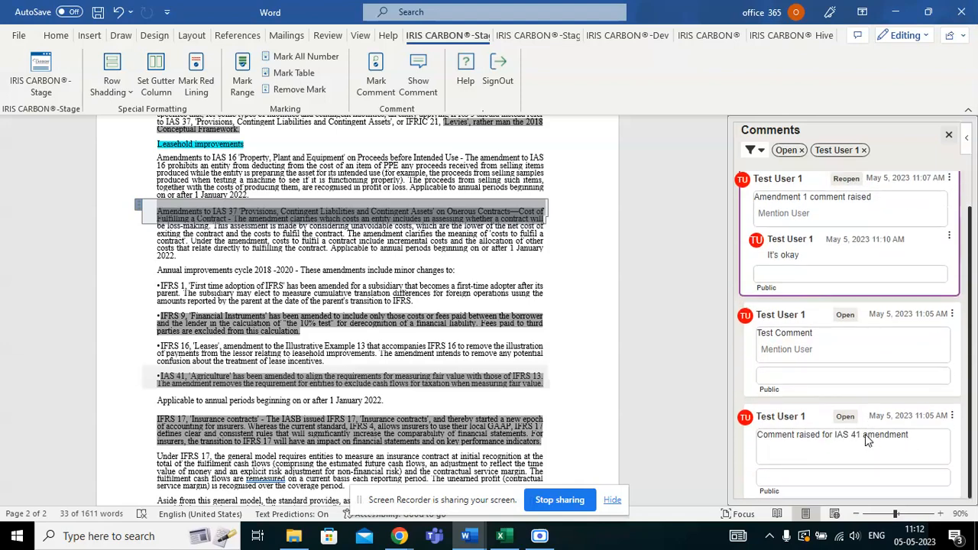
click(951, 315)
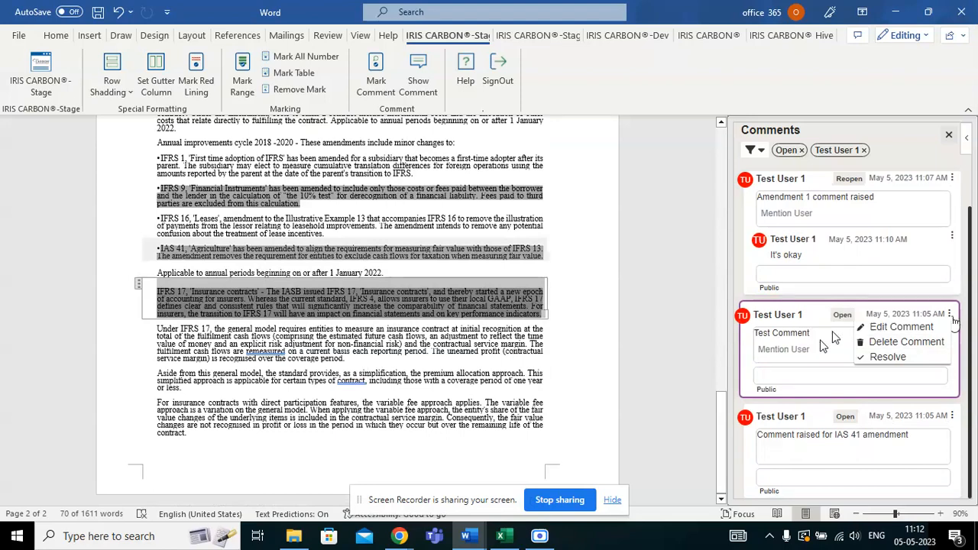
click(894, 359)
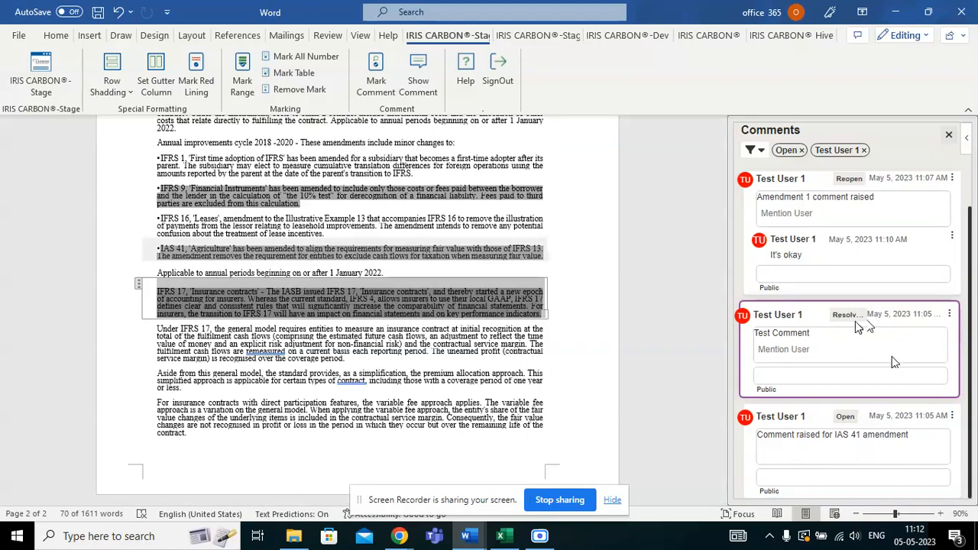
click(949, 316)
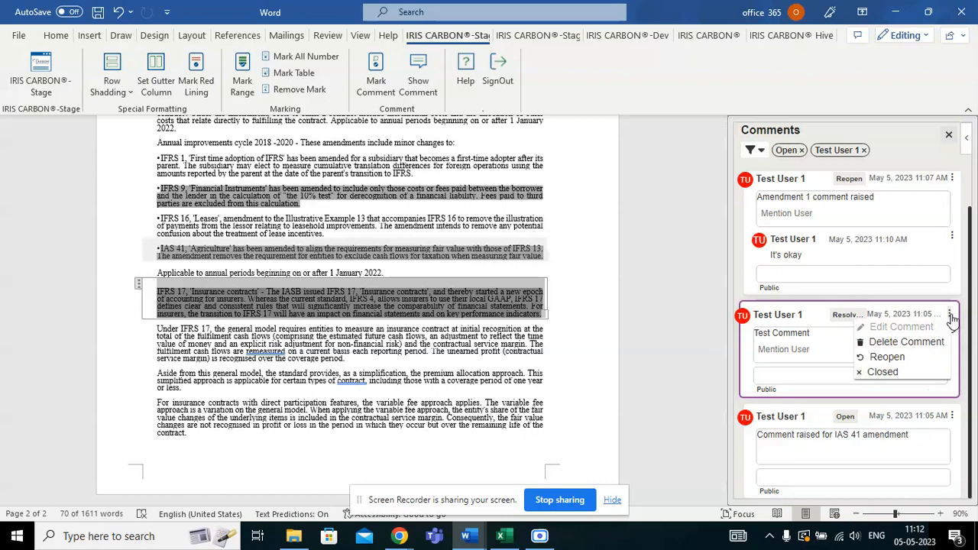
click(894, 374)
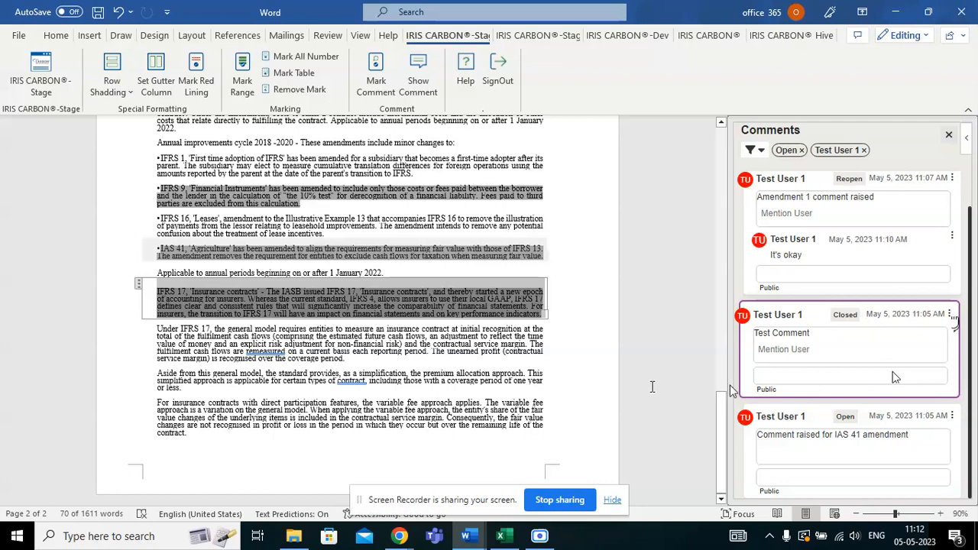
Switch to the Document1 window, return to the project list and reopen "Demo Project - 4th May 2023" to reload its sections
mouse_move(468, 536)
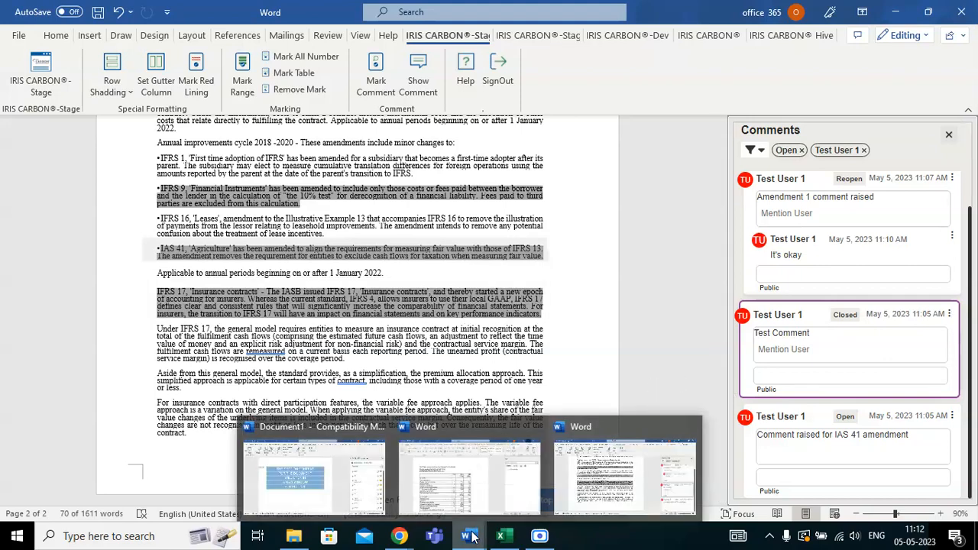
click(365, 486)
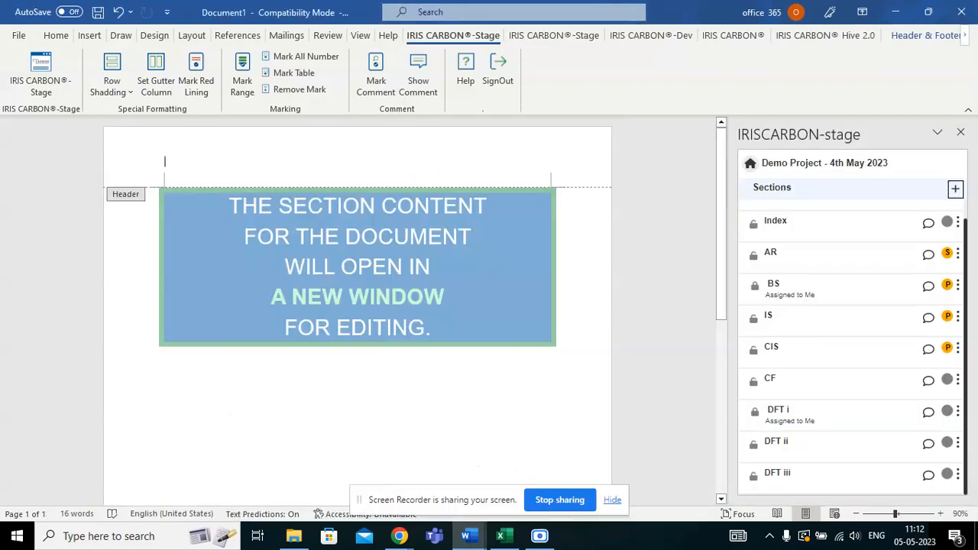
click(750, 162)
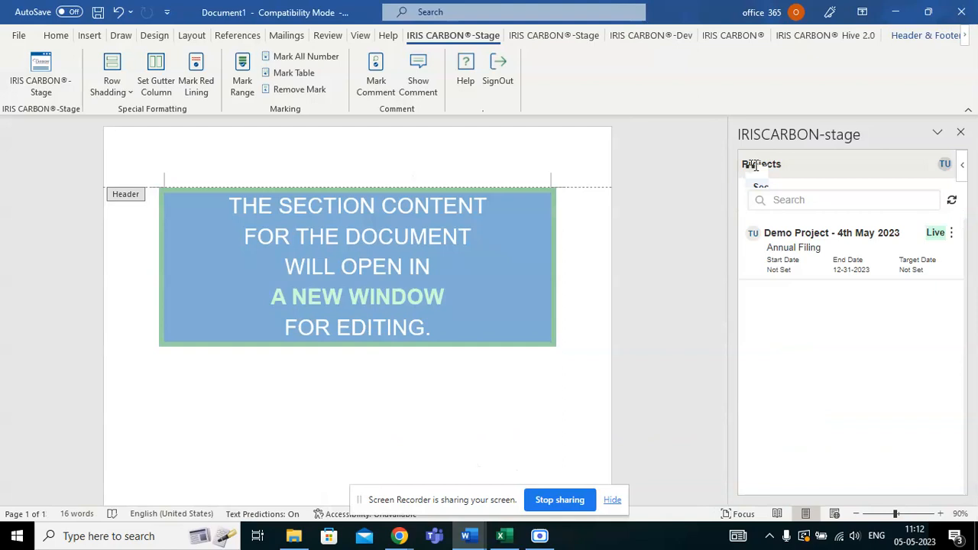
click(848, 243)
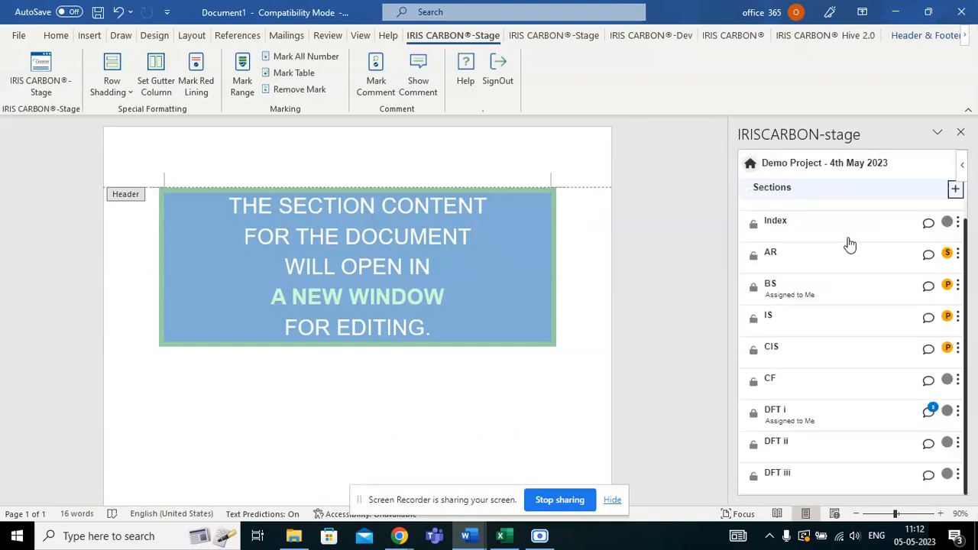